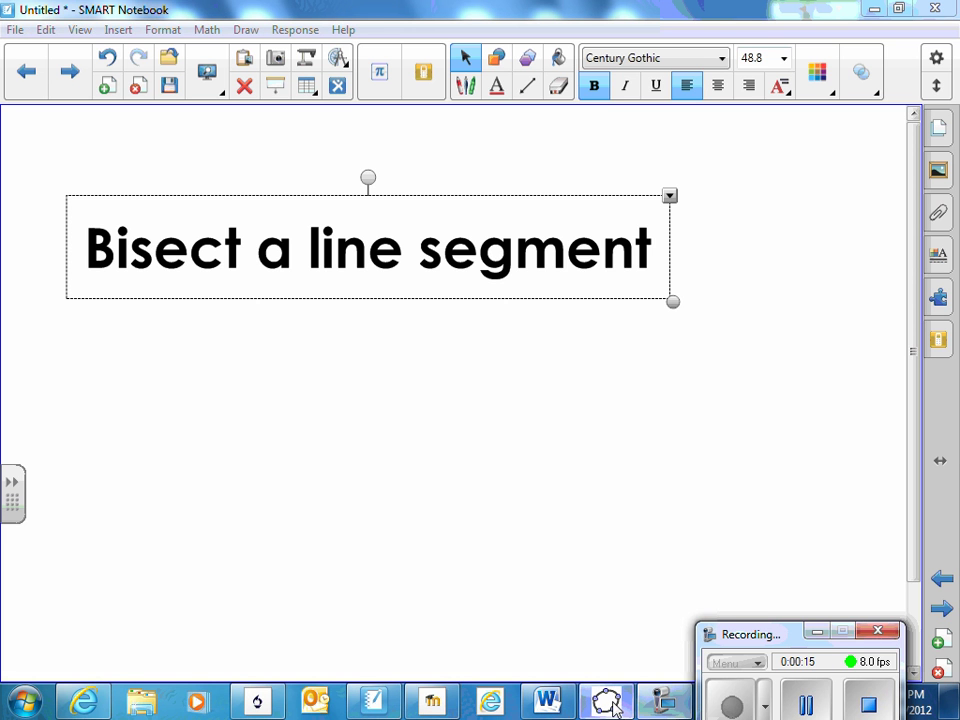
# - Plot point A at (2.06, 1.8) and point B at (4.08, 4.18) in GeoGebra
pyautogui.moveTo(612, 704)
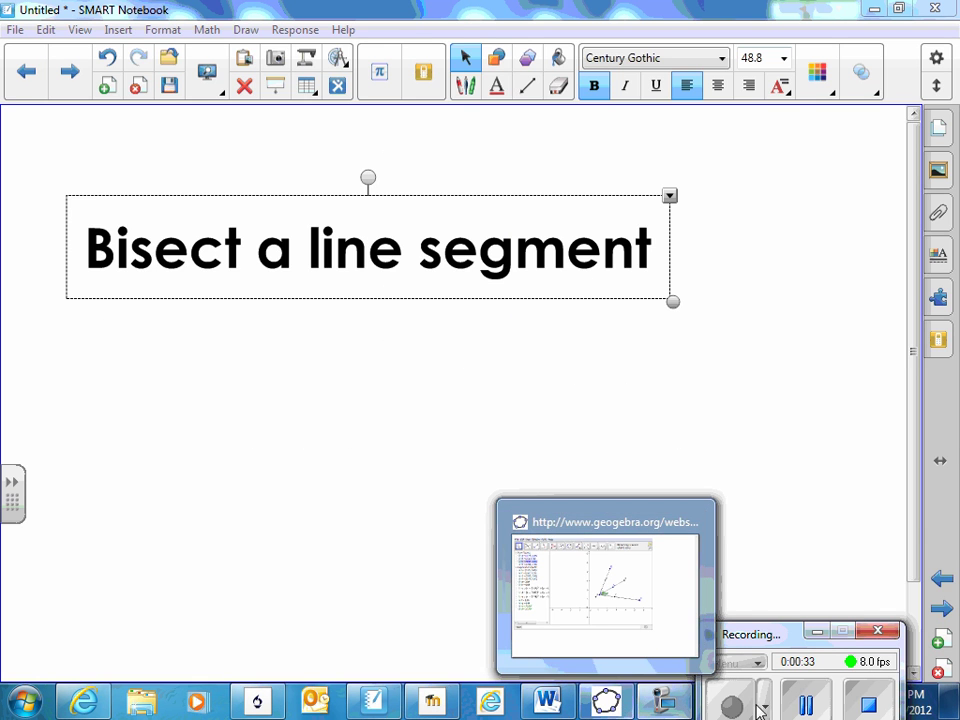
pyautogui.click(700, 650)
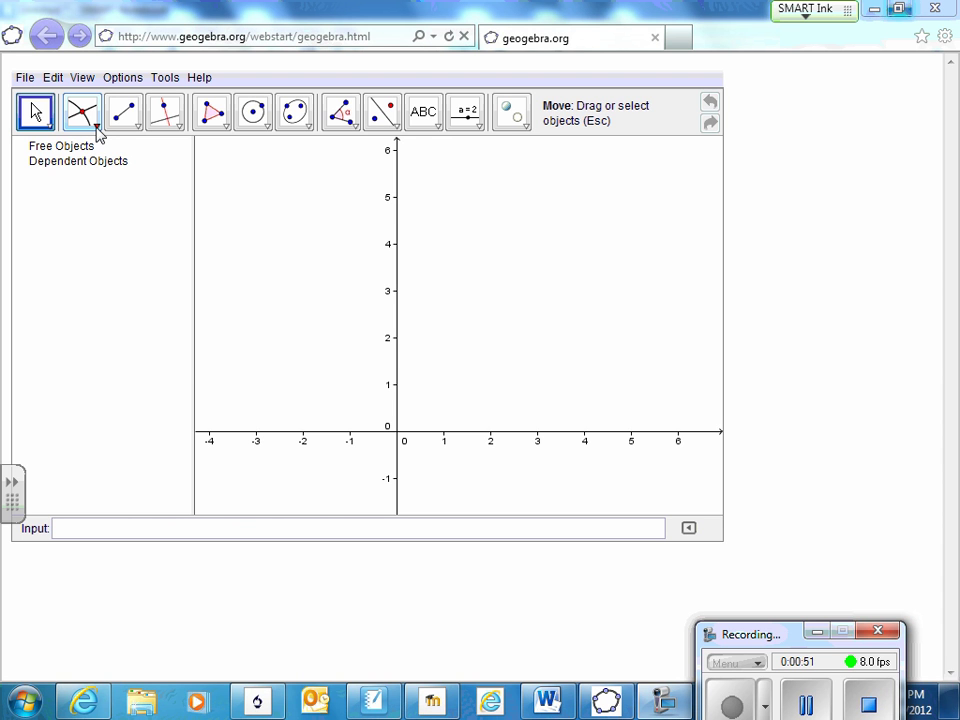
pyautogui.click(95, 131)
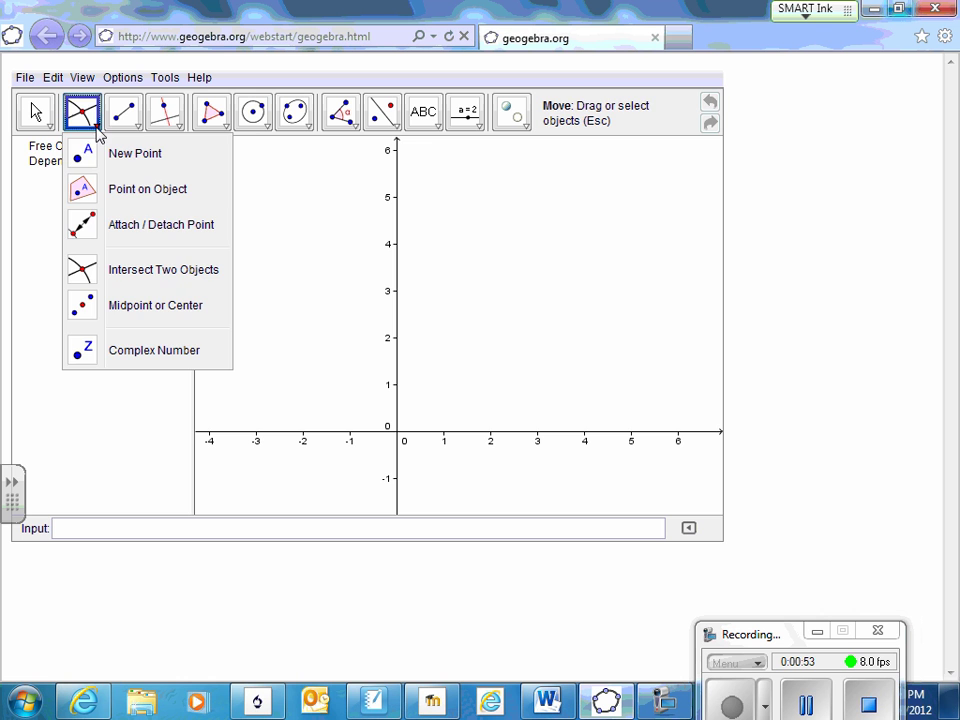
pyautogui.click(83, 152)
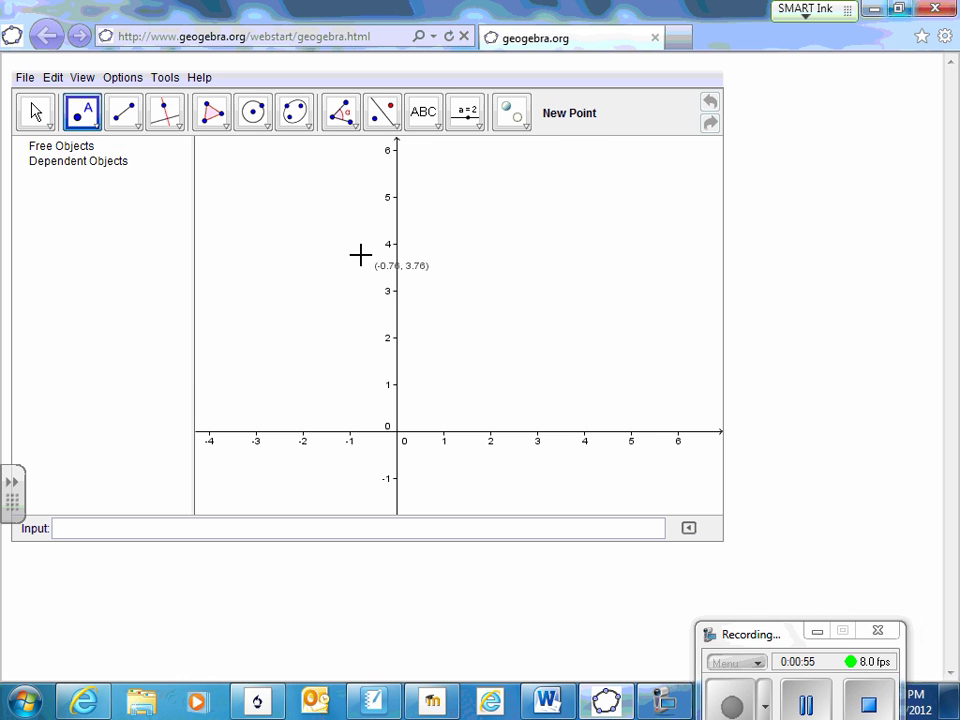
pyautogui.click(493, 347)
pyautogui.click(588, 235)
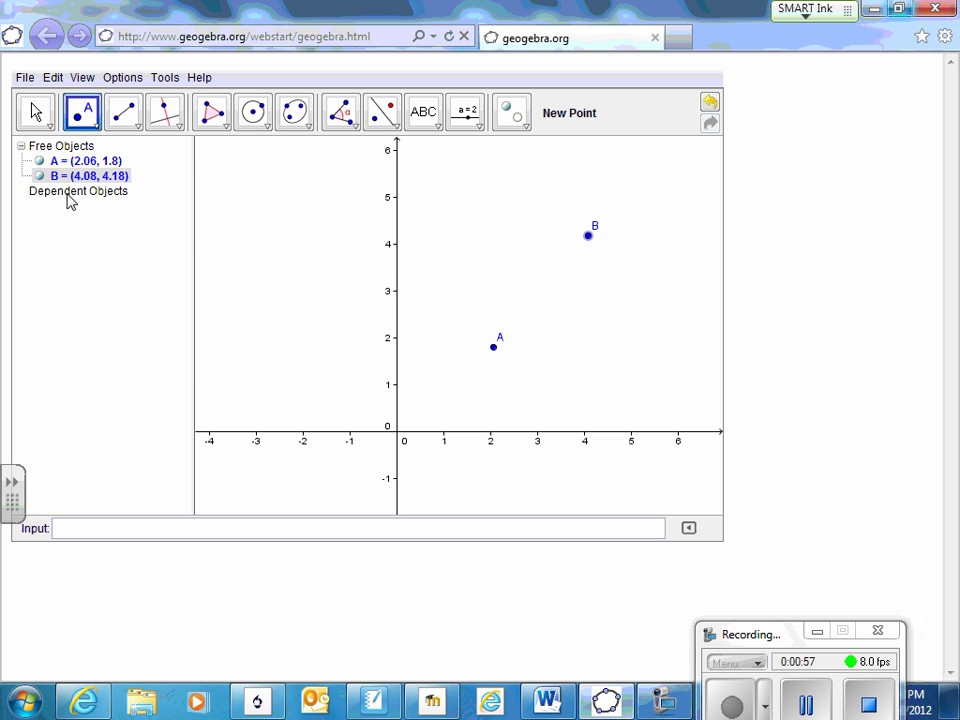
# - Join A and B with segment a of length 3.12
pyautogui.click(139, 132)
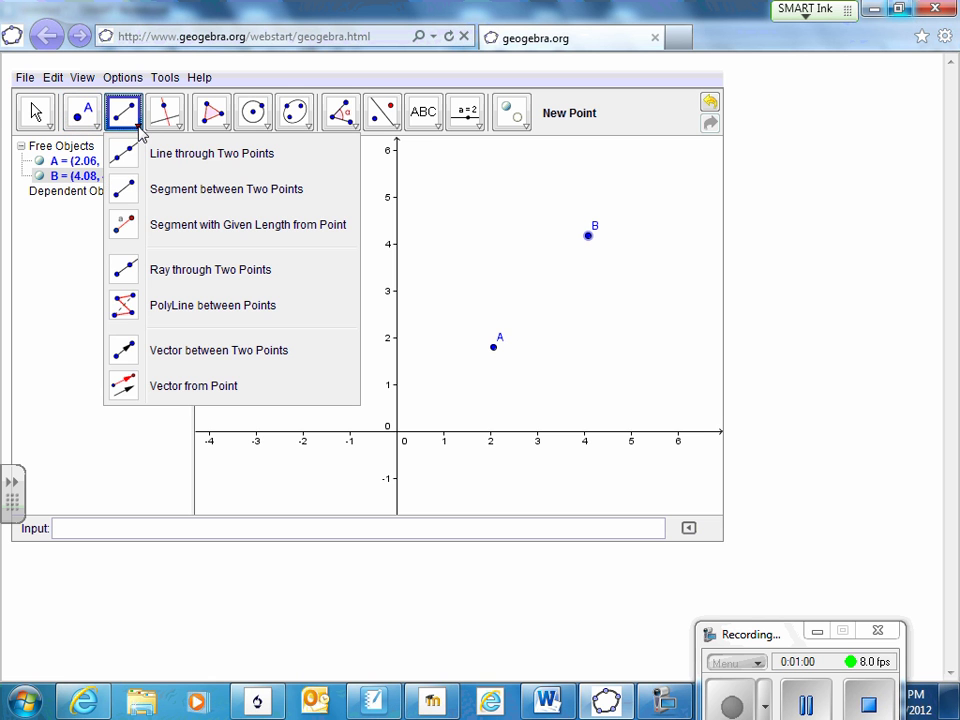
pyautogui.click(125, 193)
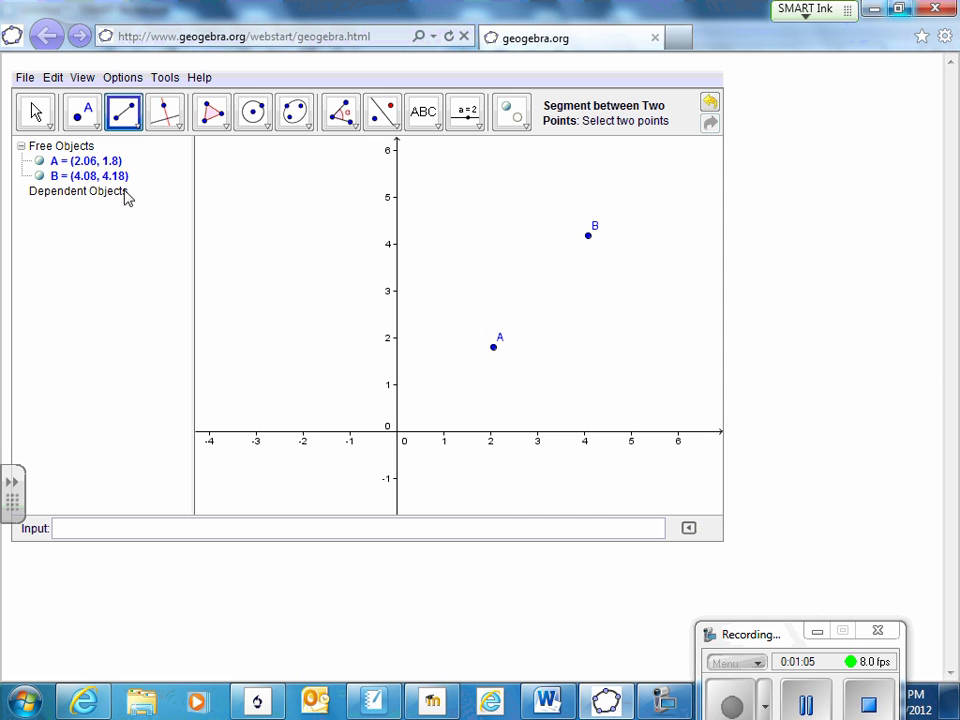
pyautogui.click(493, 348)
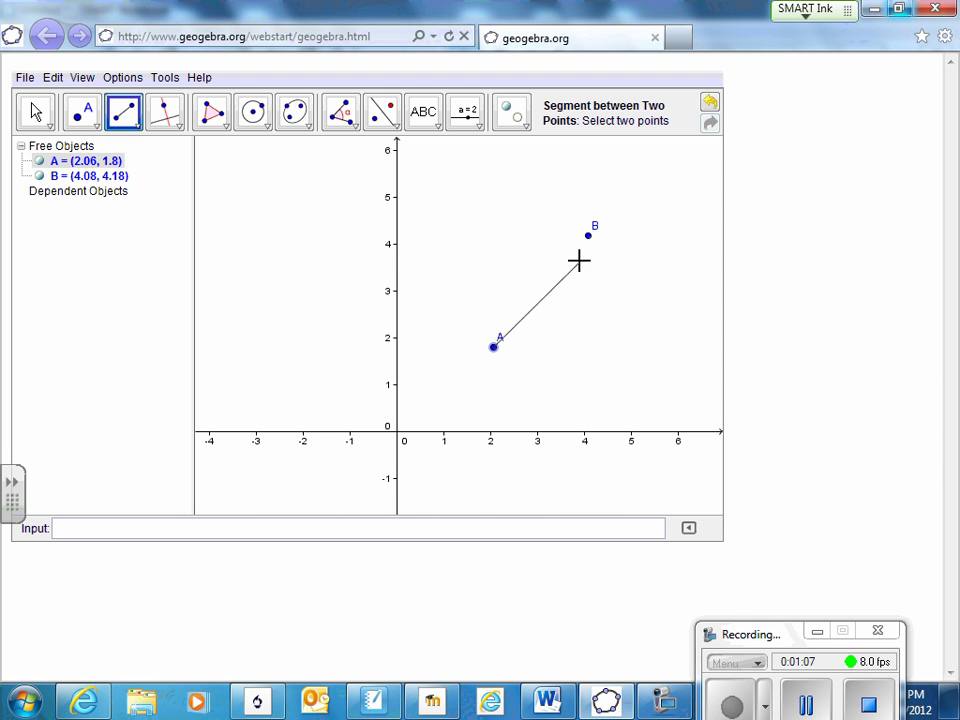
pyautogui.click(588, 237)
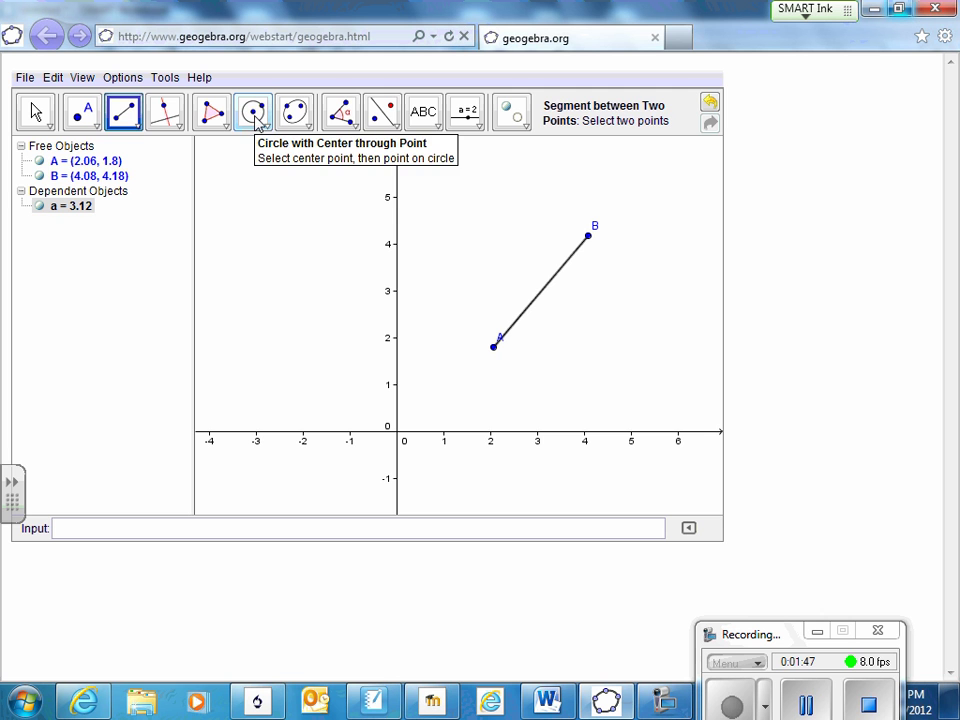
# - Draw circle c centred at B through A and circle d centred at A through B
pyautogui.click(256, 117)
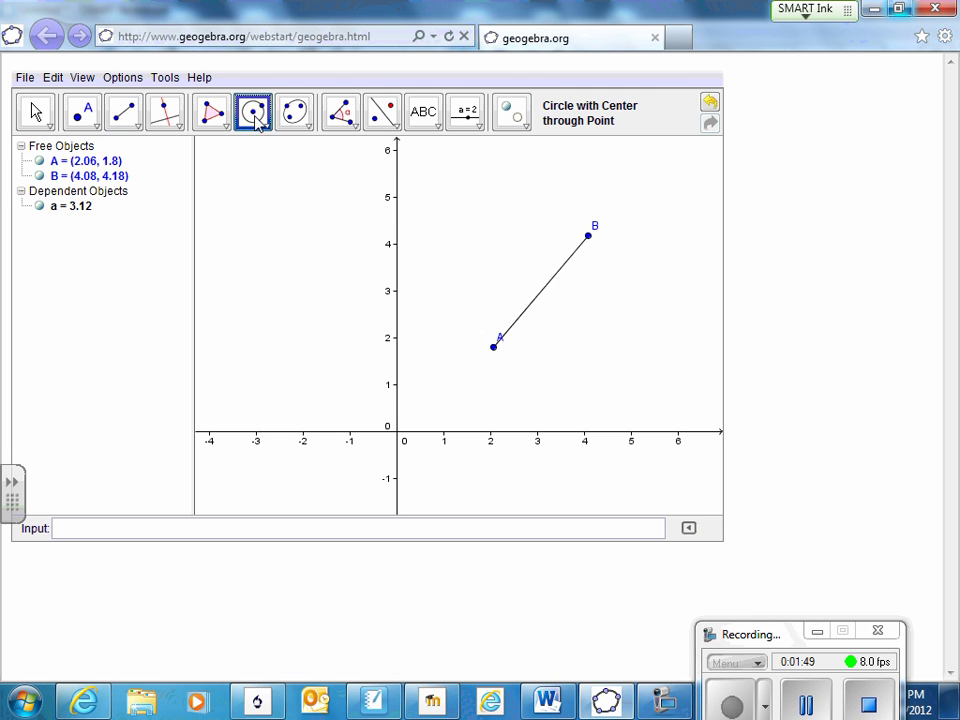
pyautogui.click(589, 240)
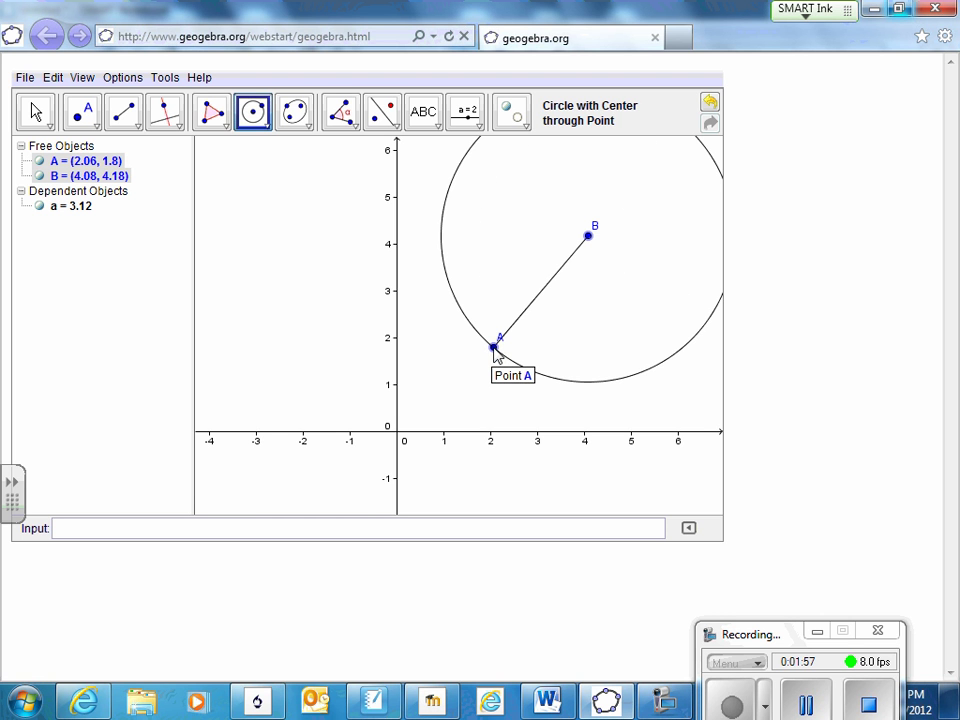
pyautogui.click(494, 348)
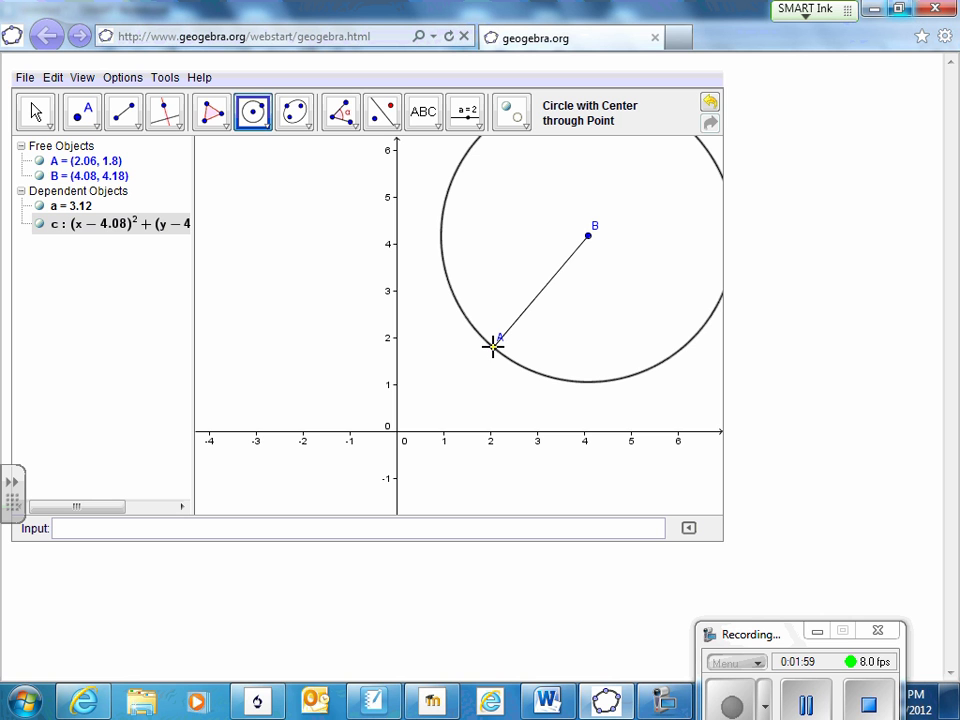
pyautogui.click(494, 347)
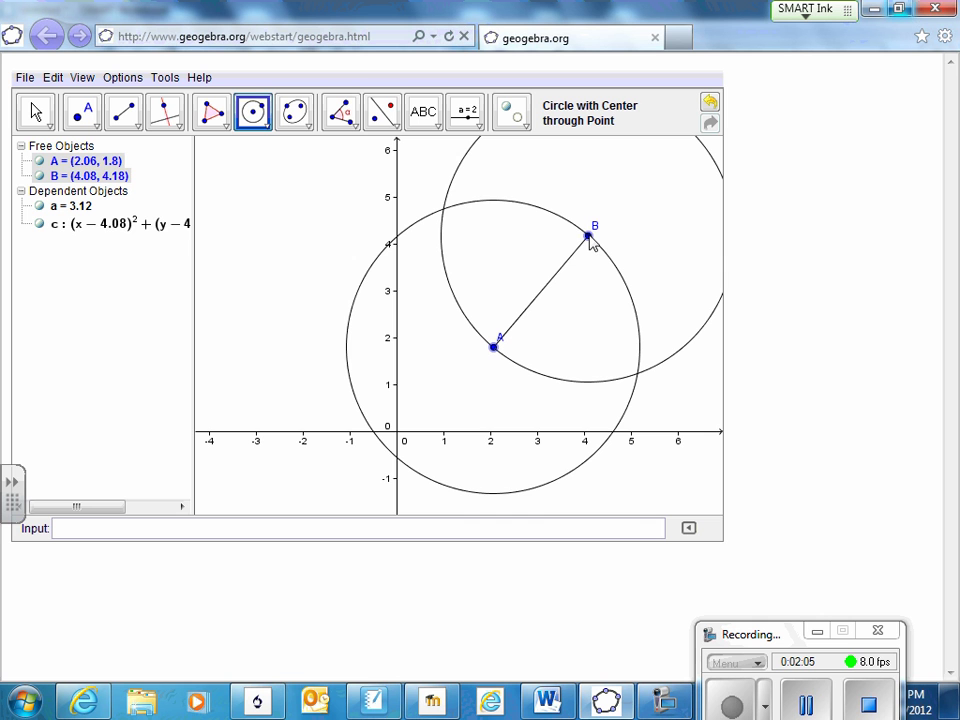
pyautogui.click(588, 236)
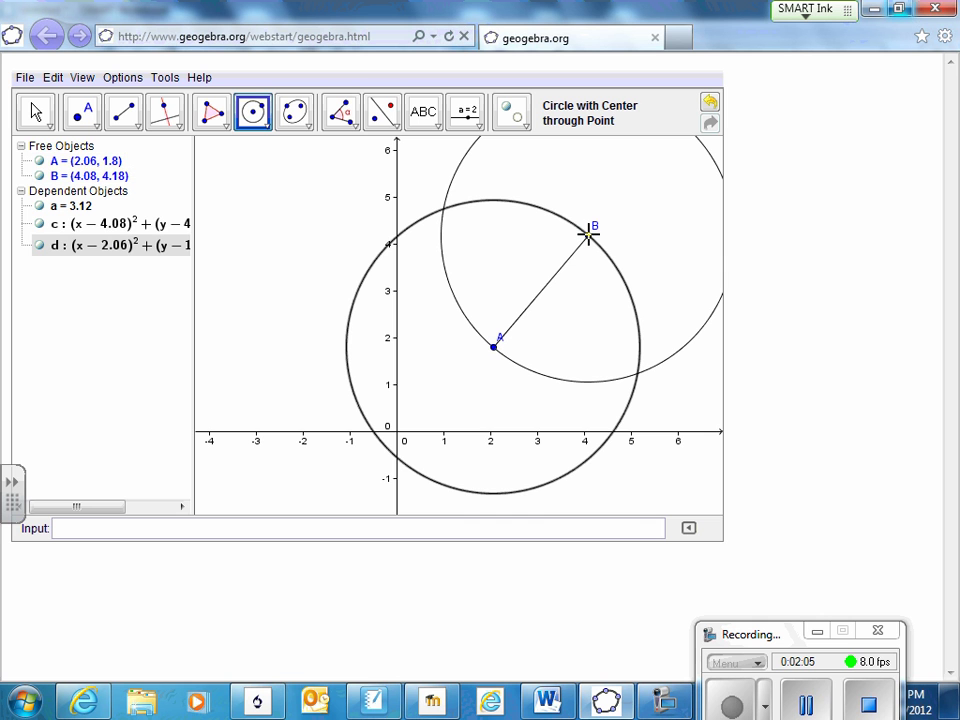
# - Mark the intersections C (5.13, 1.24) and D (1.01, 4.74) of circles c and d
pyautogui.click(97, 126)
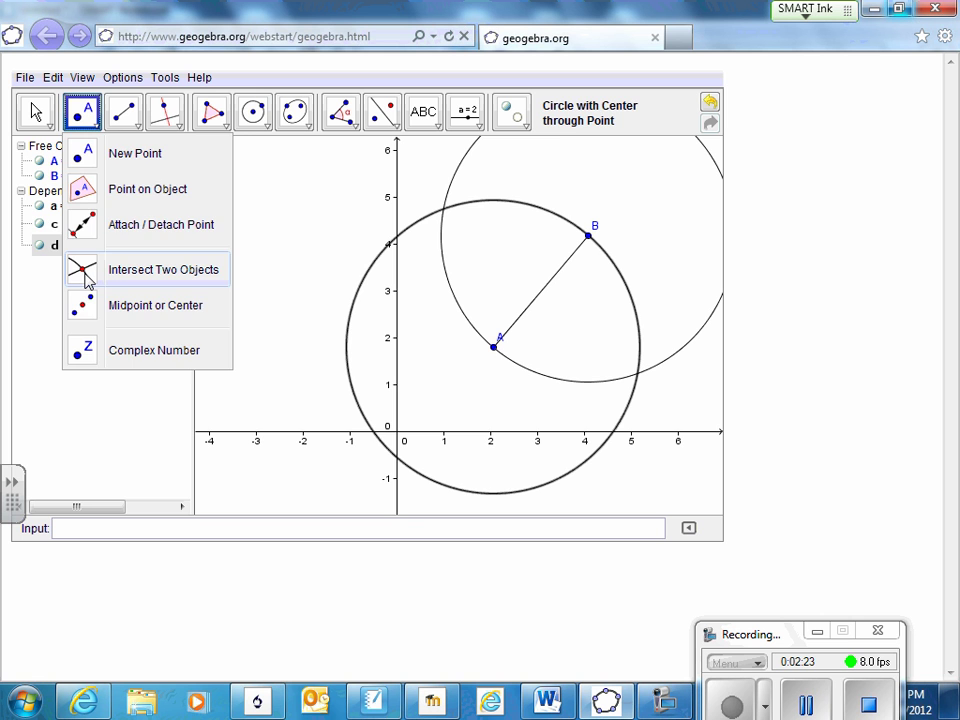
pyautogui.click(87, 270)
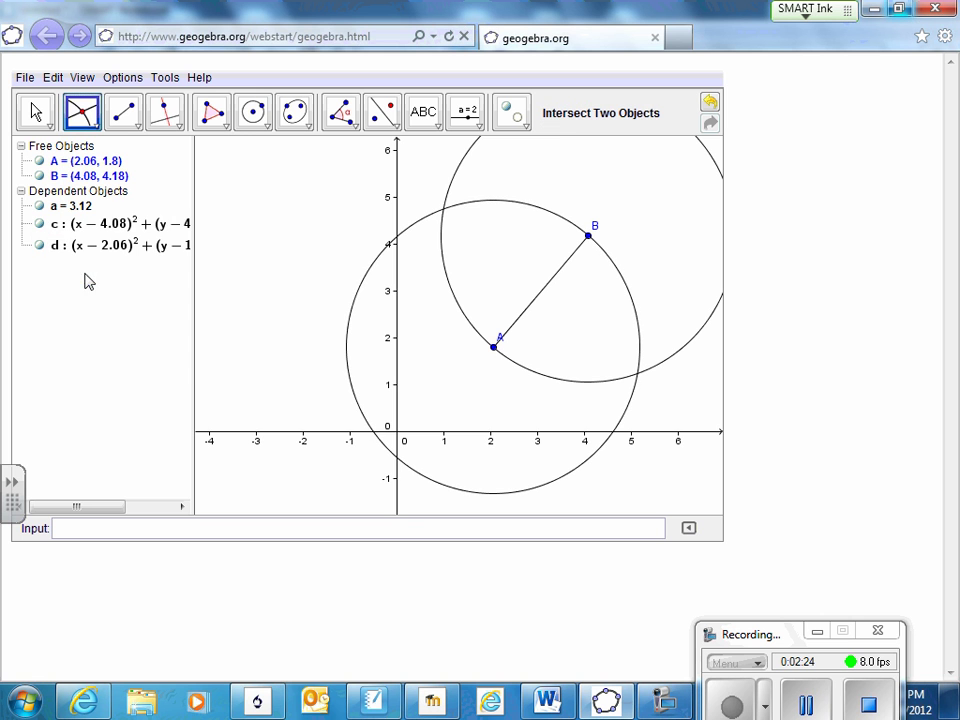
pyautogui.click(455, 165)
pyautogui.click(414, 220)
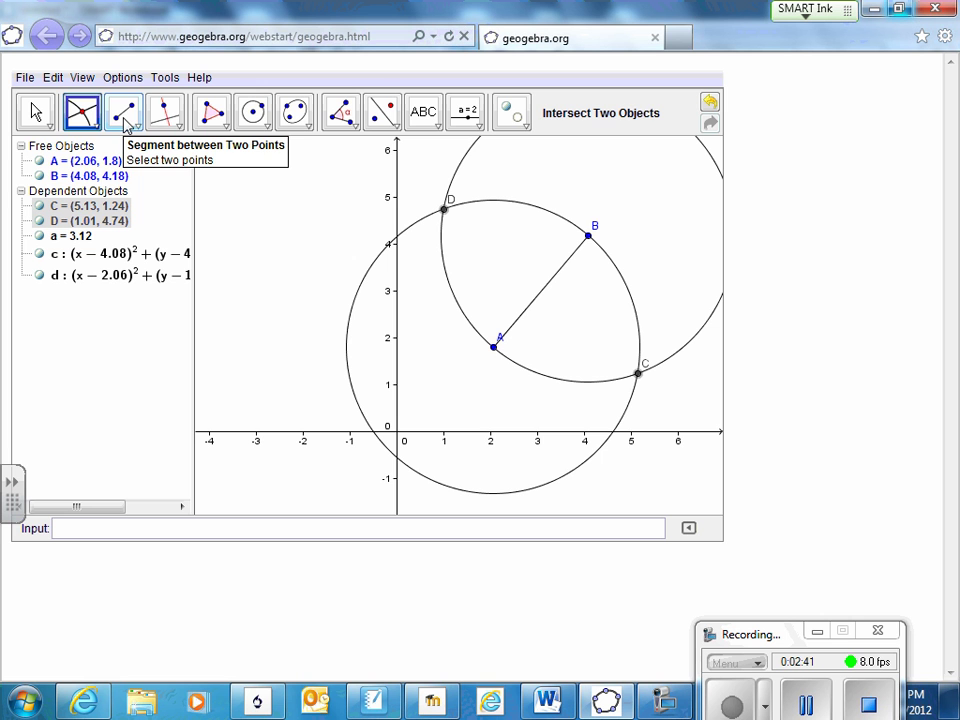
# - Join D and C with segment b of length 5.41
pyautogui.click(124, 115)
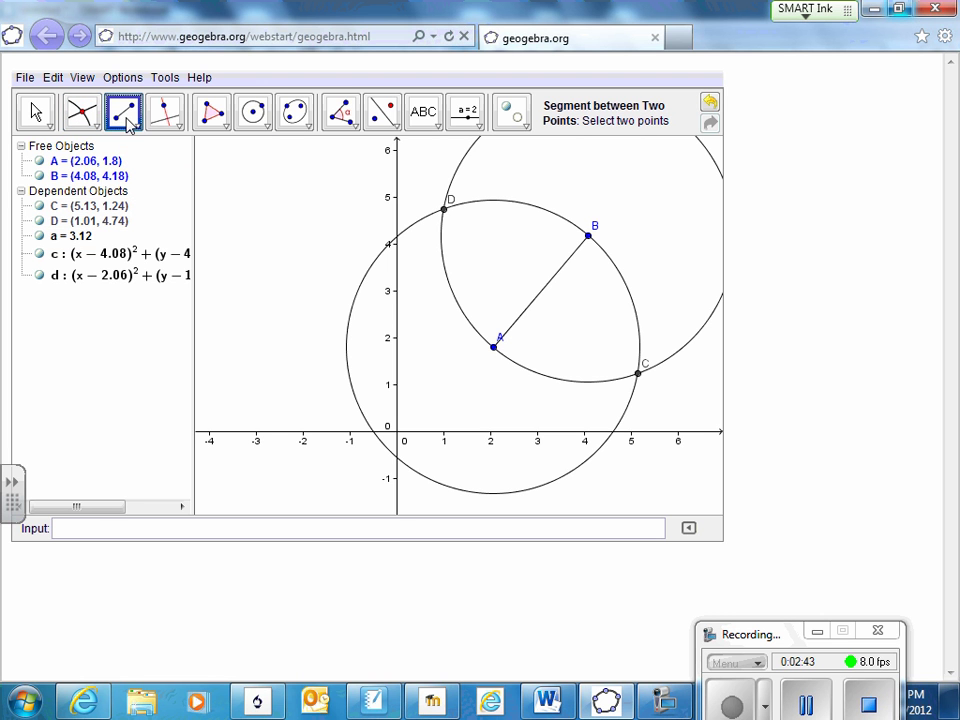
pyautogui.click(444, 209)
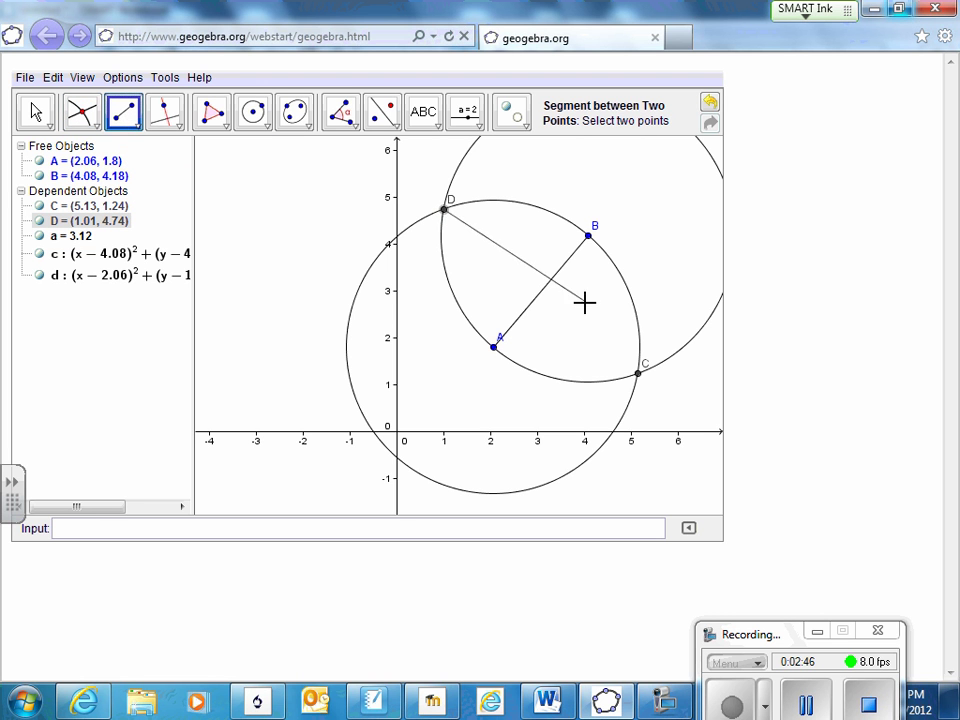
pyautogui.click(638, 374)
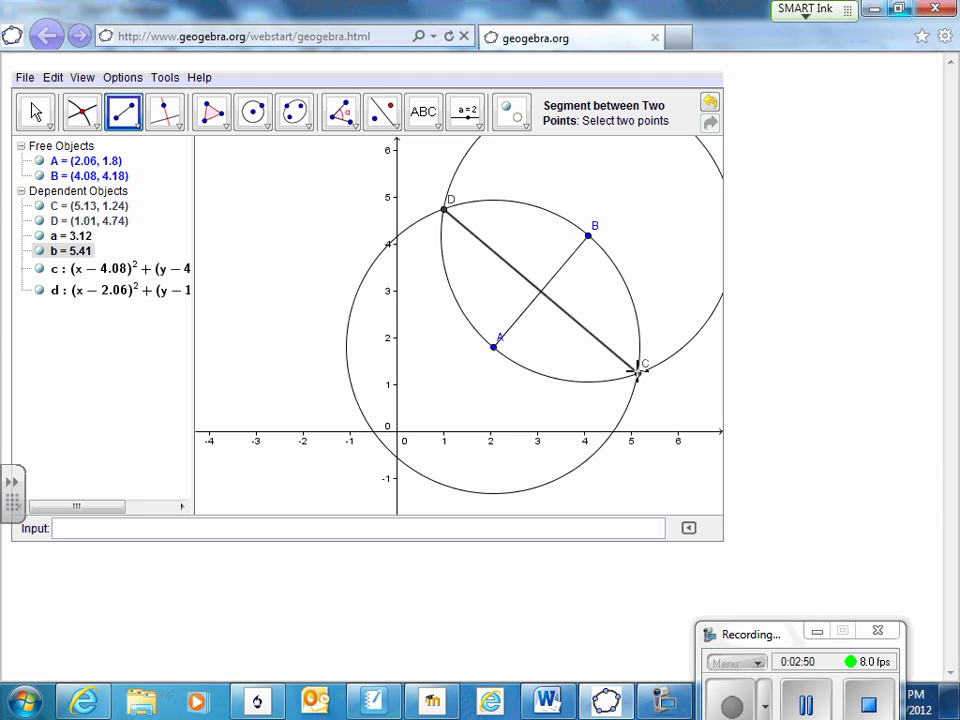
# - Create midpoint E (3.07, 2.99) where segment DC crosses AB
pyautogui.click(96, 126)
pyautogui.click(80, 269)
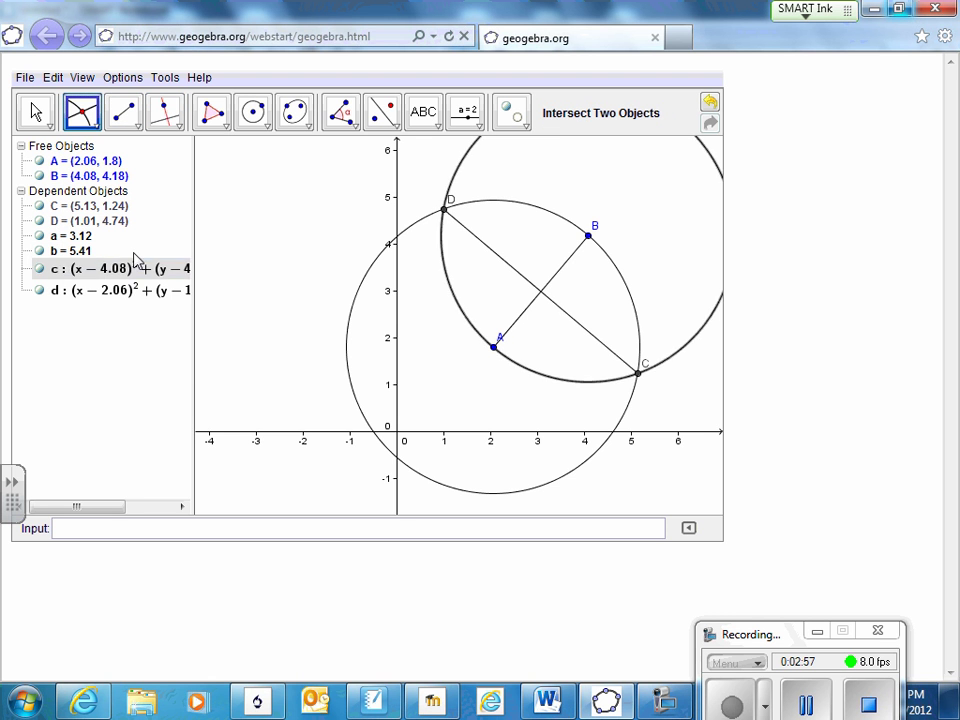
pyautogui.click(515, 270)
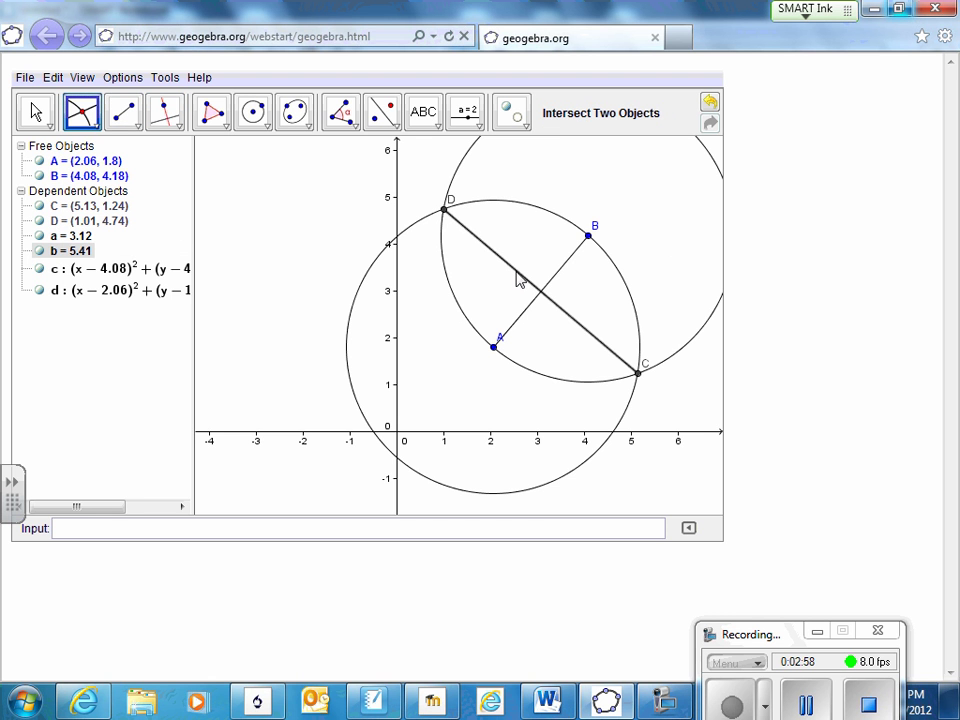
pyautogui.click(566, 262)
pyautogui.click(564, 259)
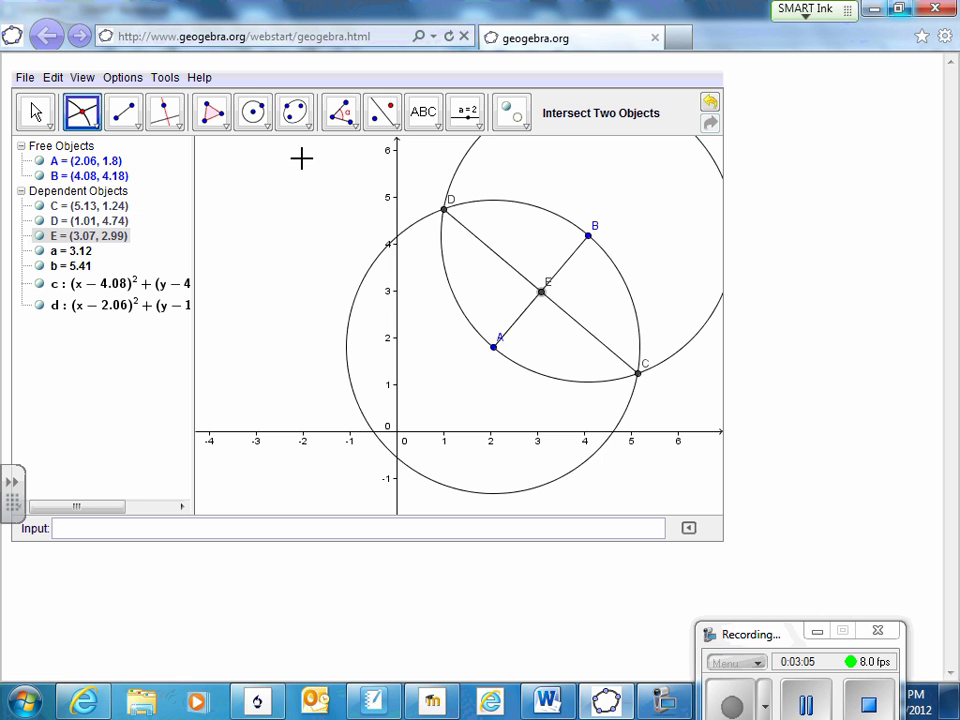
# - Measure distances BE and EA, both showing 1.56
pyautogui.click(355, 127)
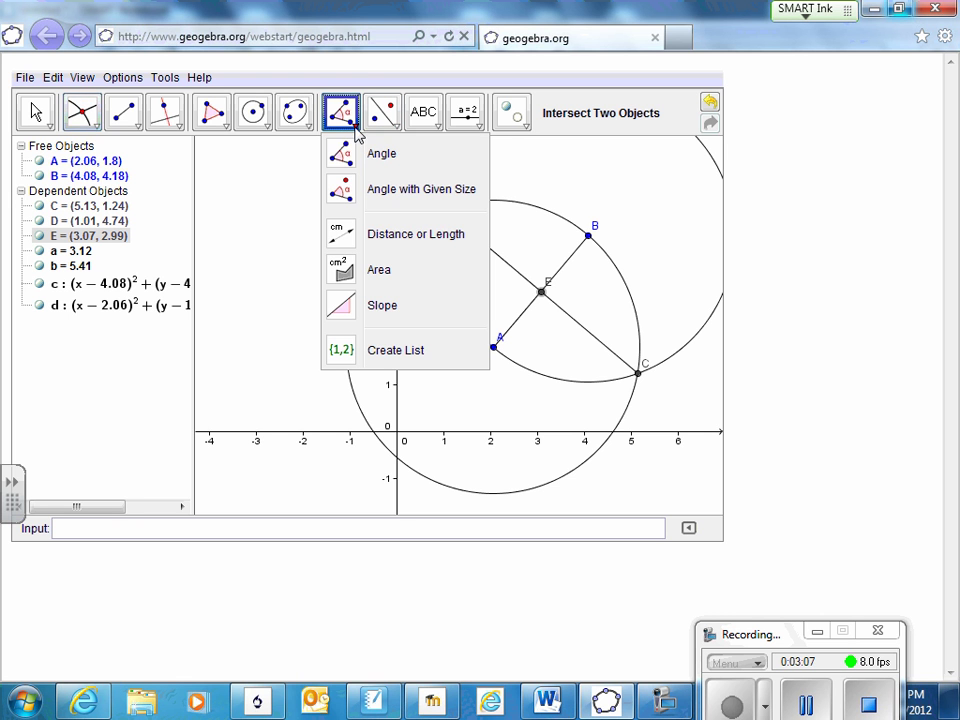
pyautogui.click(368, 234)
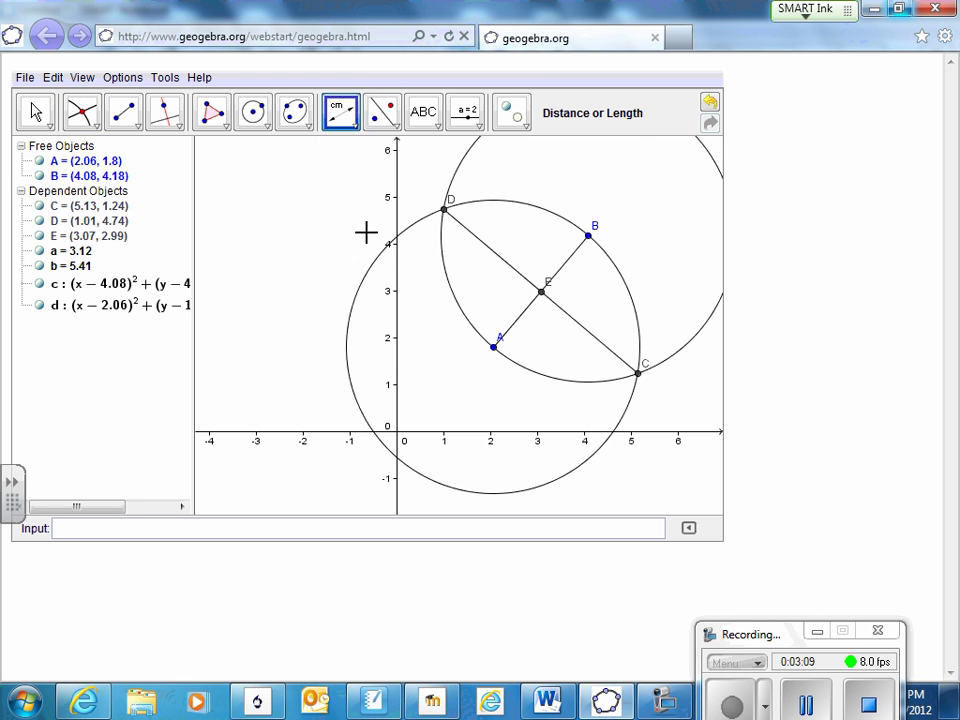
pyautogui.click(588, 236)
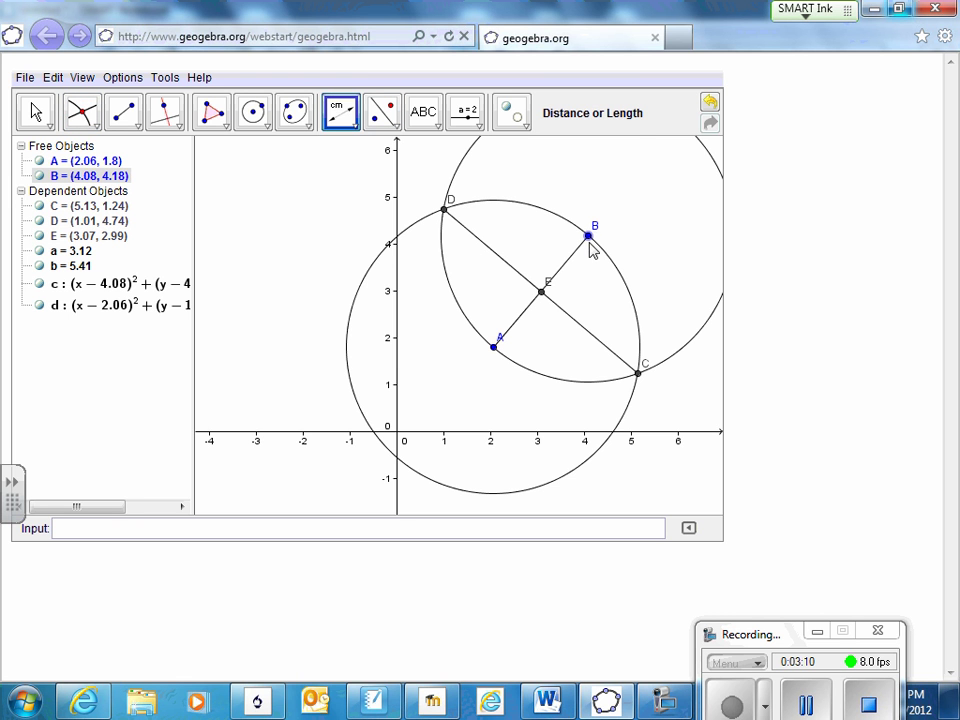
pyautogui.click(541, 293)
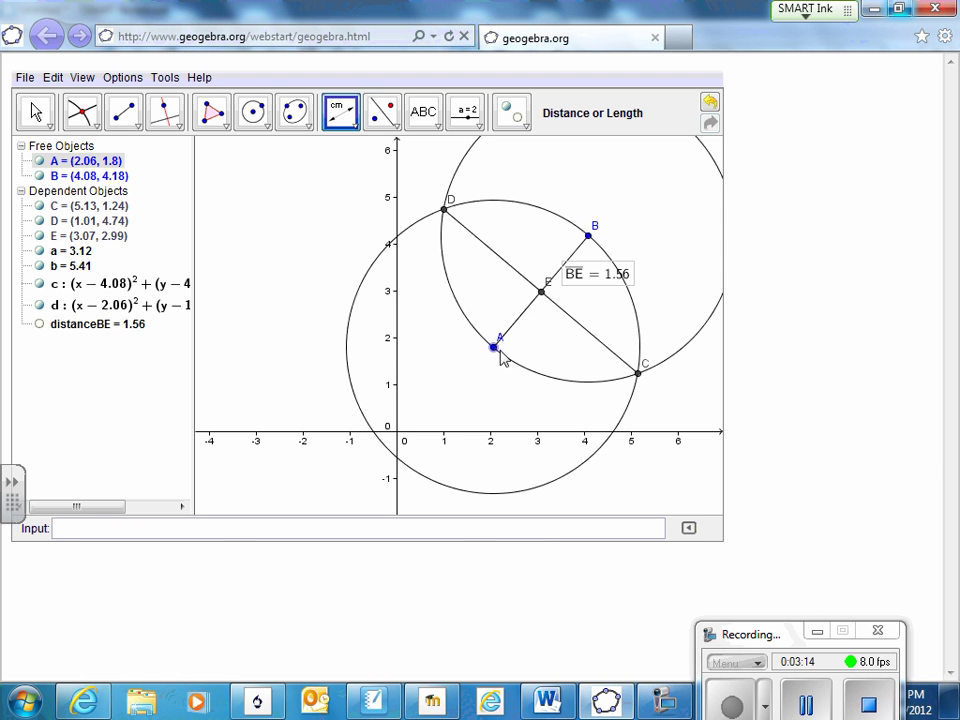
pyautogui.click(541, 295)
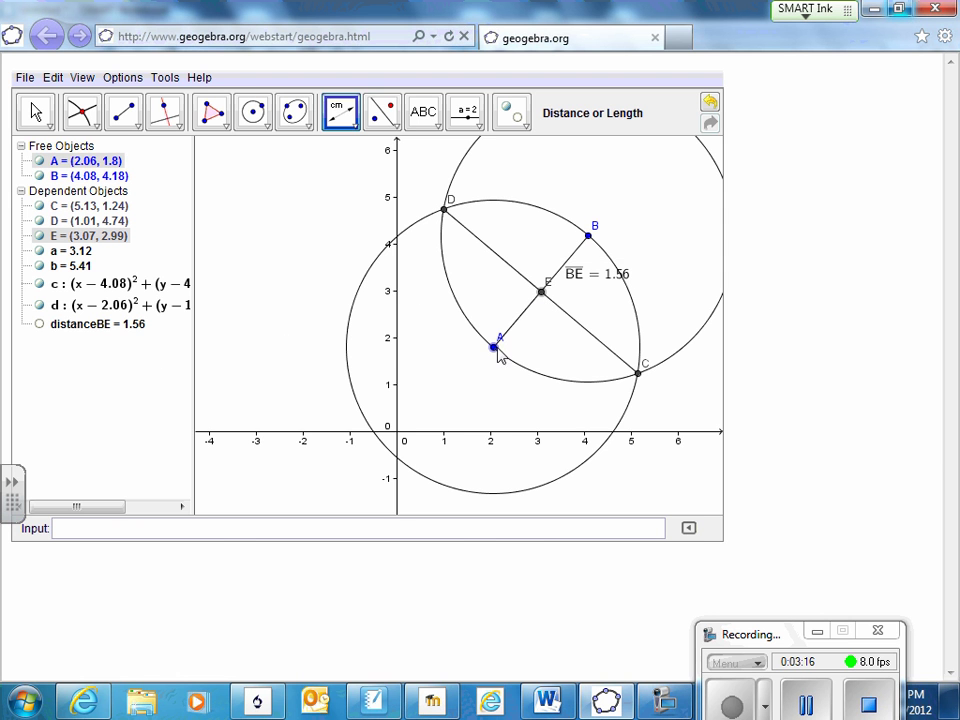
pyautogui.click(493, 346)
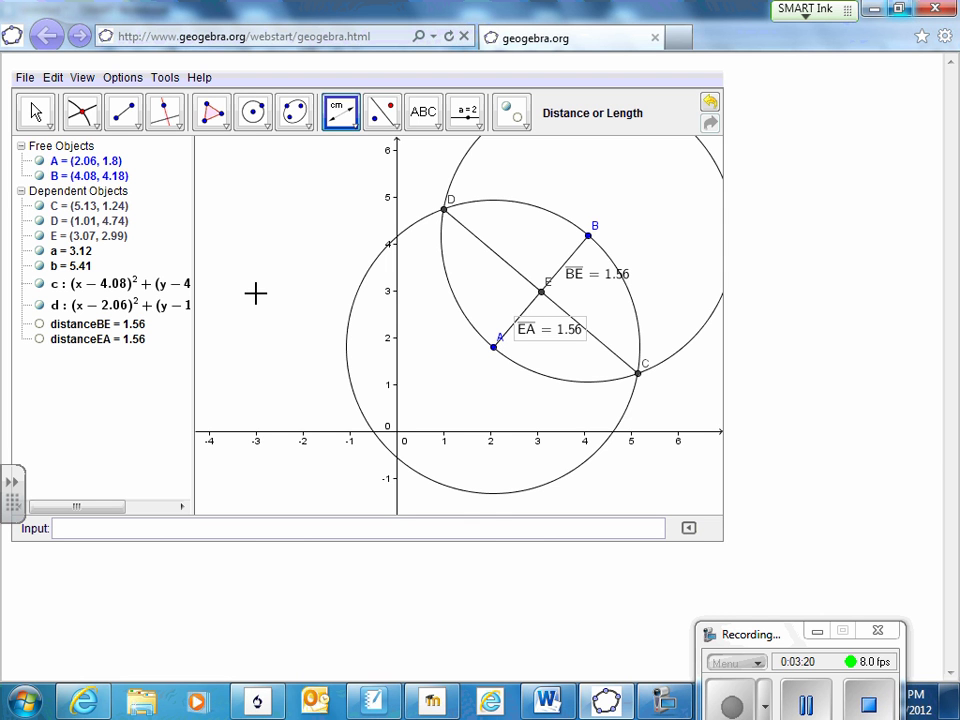
# - Hide circles c and d, segment DC, and points C and D from the graph
pyautogui.click(512, 112)
pyautogui.click(557, 388)
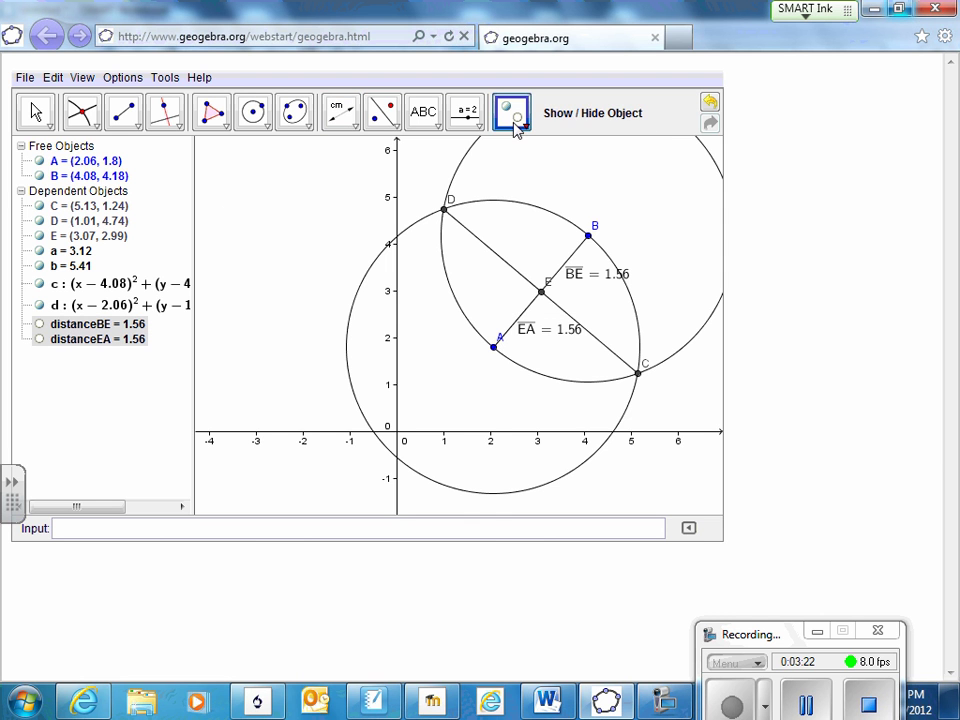
pyautogui.click(466, 162)
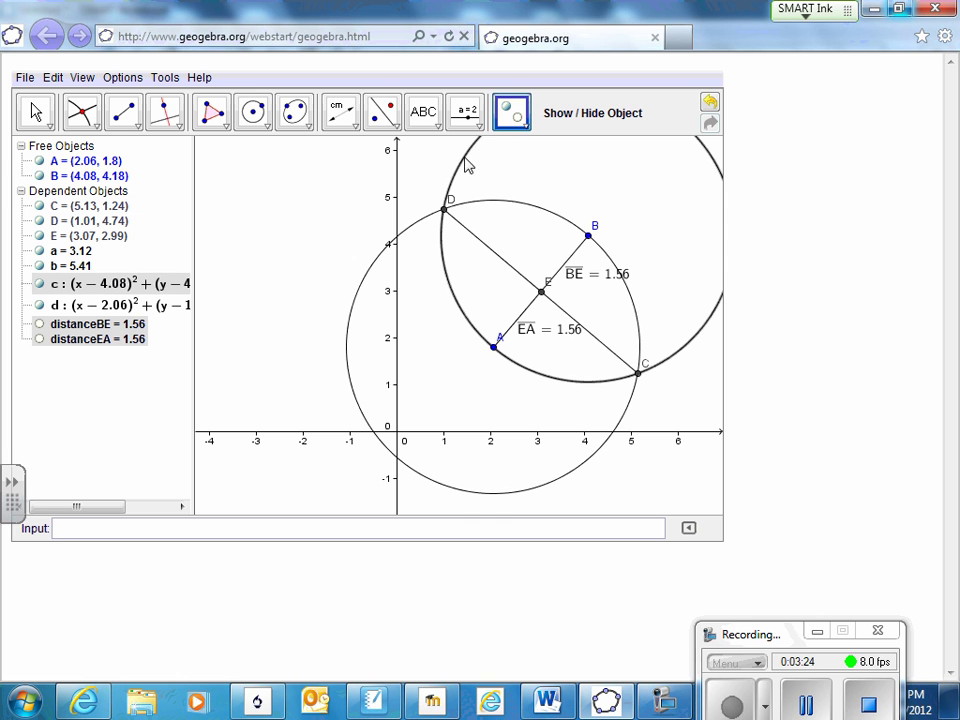
pyautogui.click(424, 216)
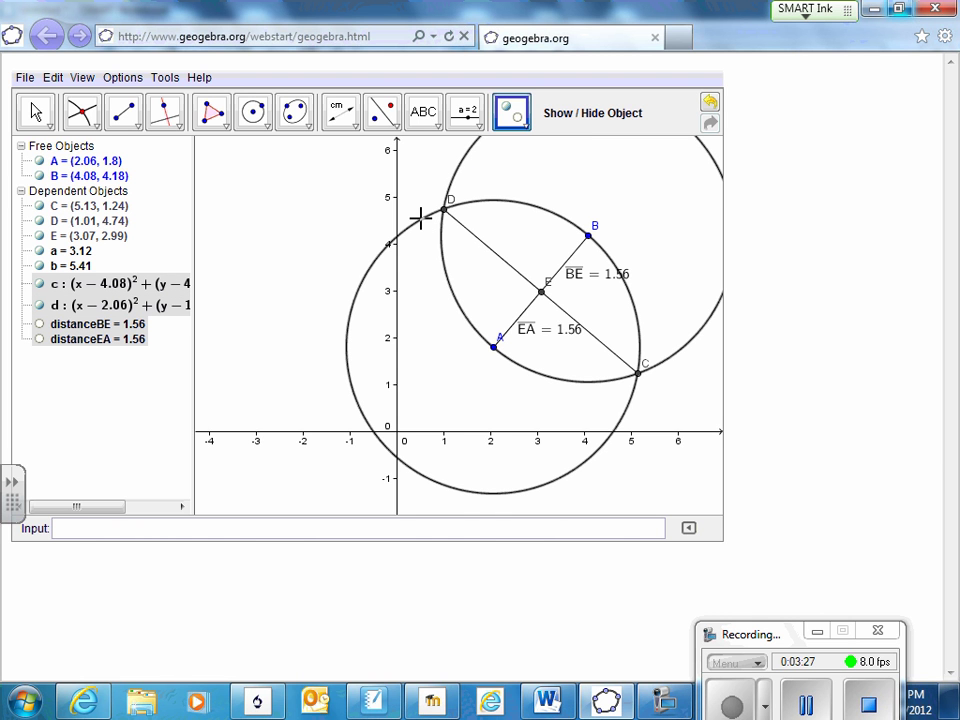
pyautogui.click(465, 230)
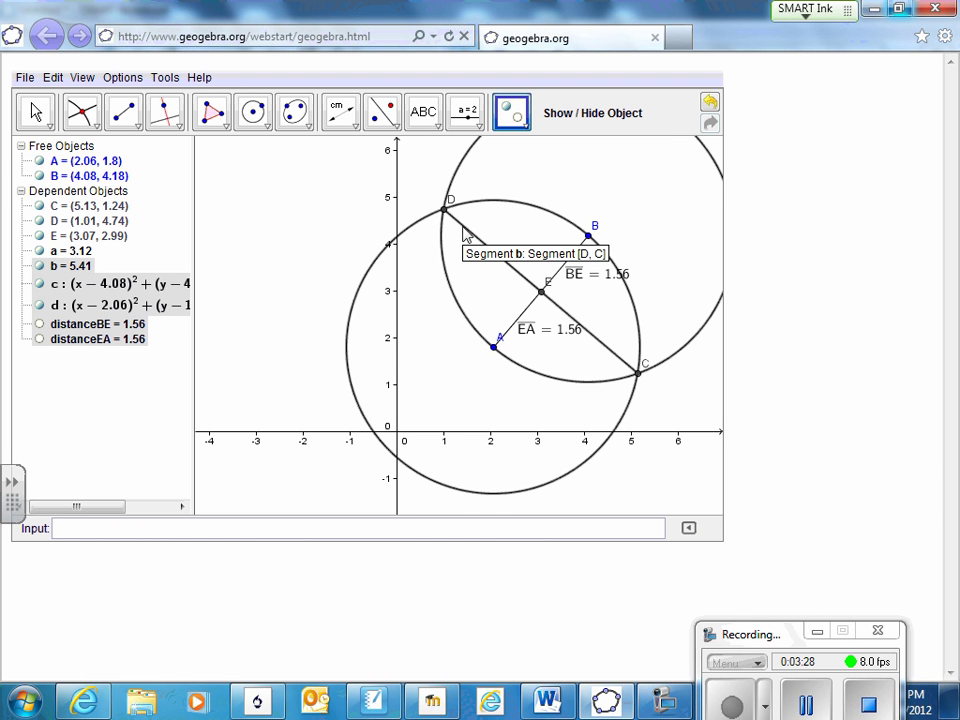
pyautogui.click(445, 209)
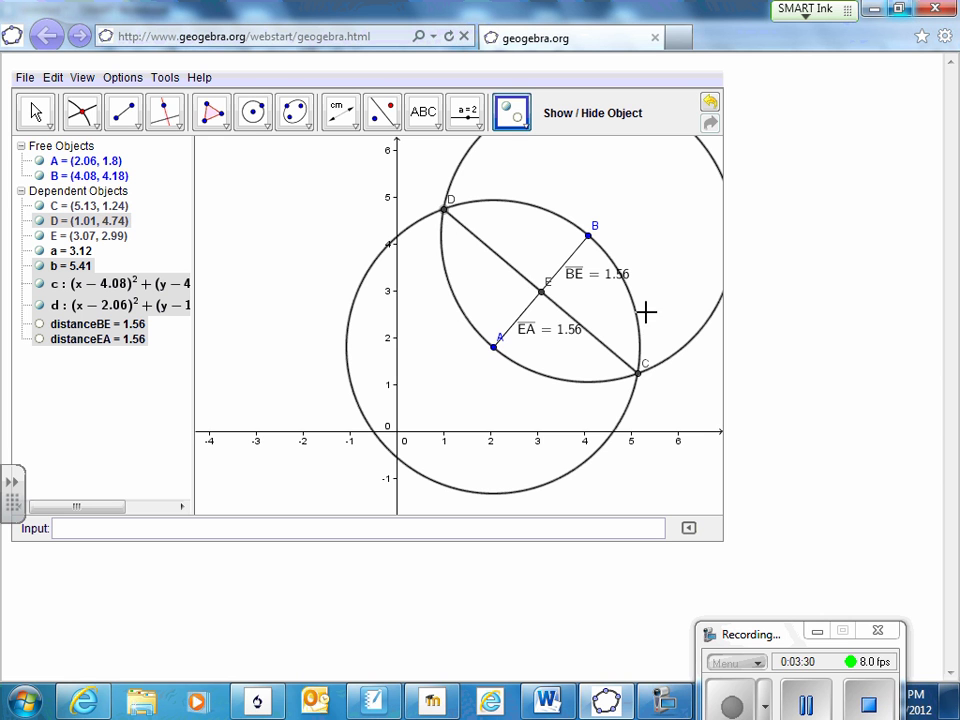
pyautogui.click(636, 374)
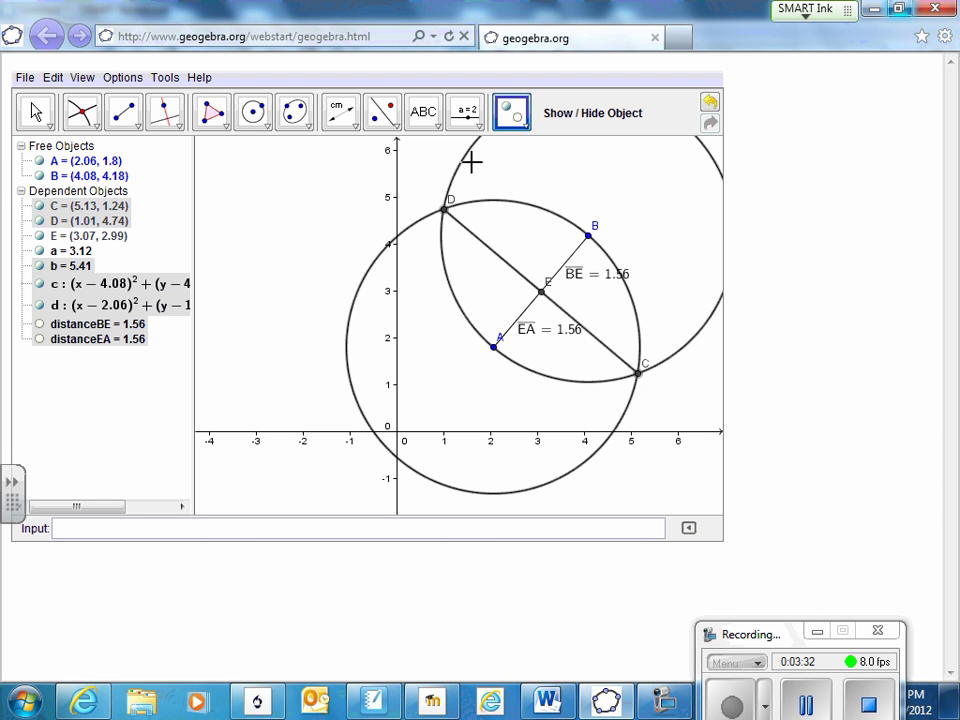
pyautogui.click(526, 129)
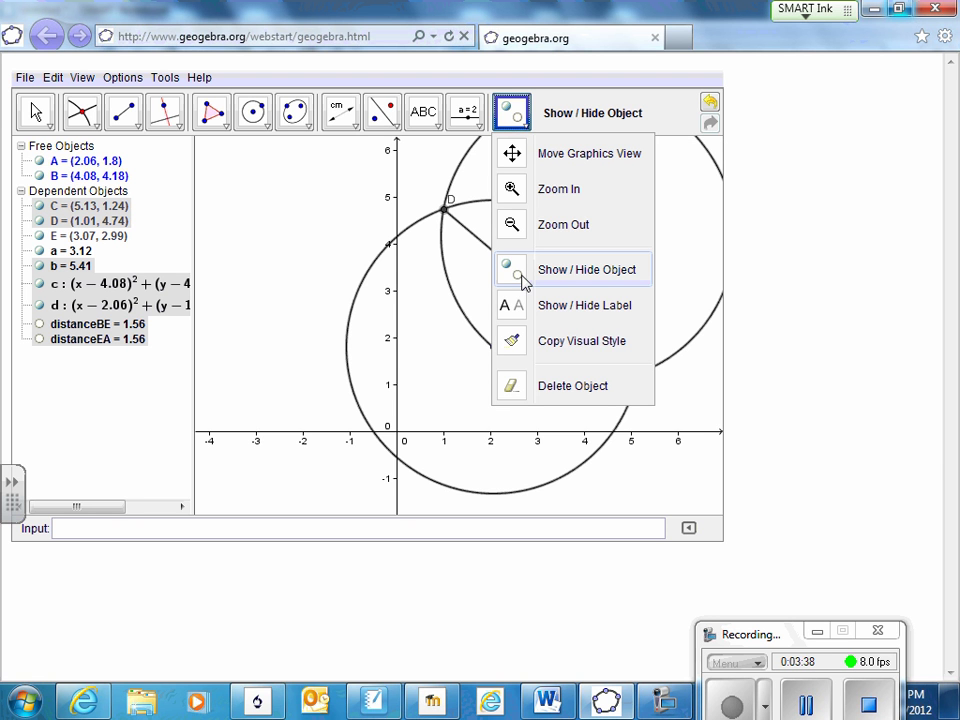
pyautogui.click(35, 110)
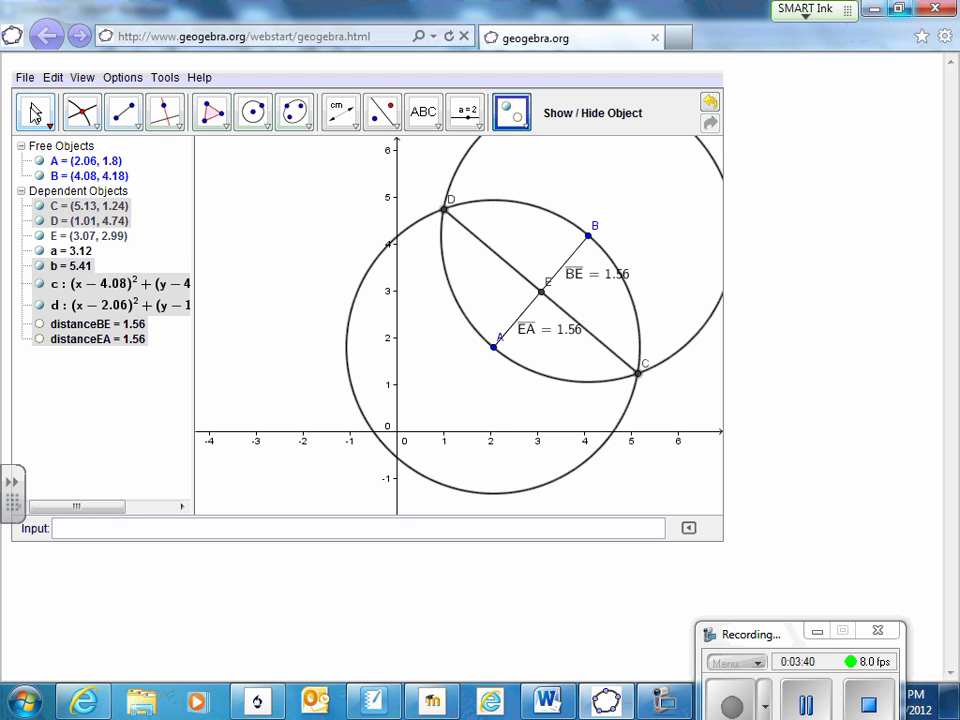
pyautogui.click(35, 112)
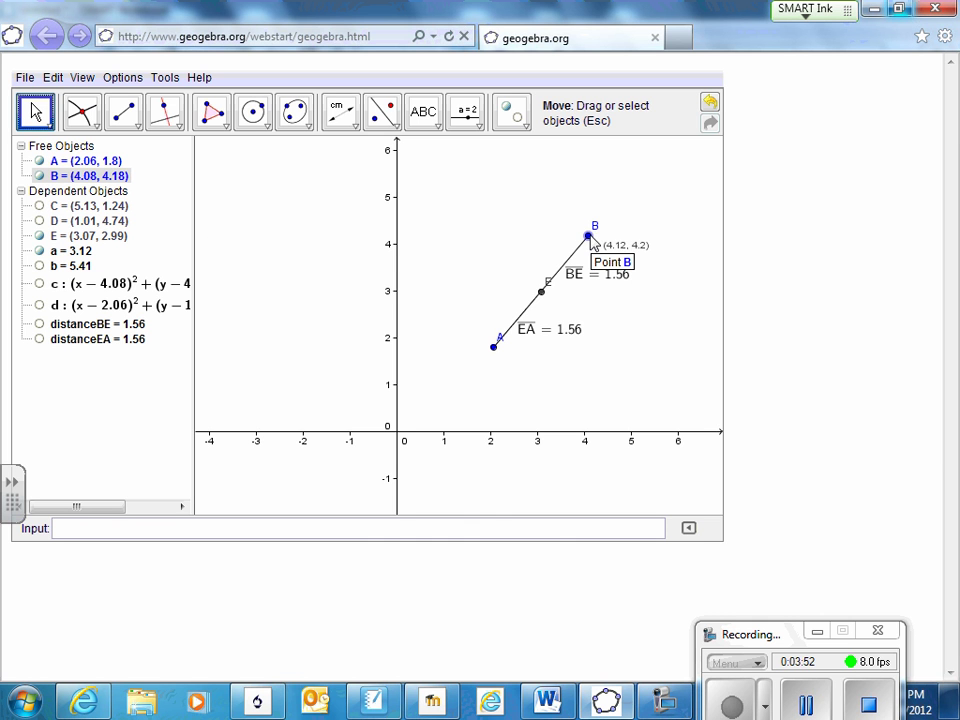
# - Drag point B to (5.5, 5.08), lengthening AB to 4.75 with BE = EA = 2.38
pyautogui.moveTo(591, 238); pyautogui.dragTo(655, 193)
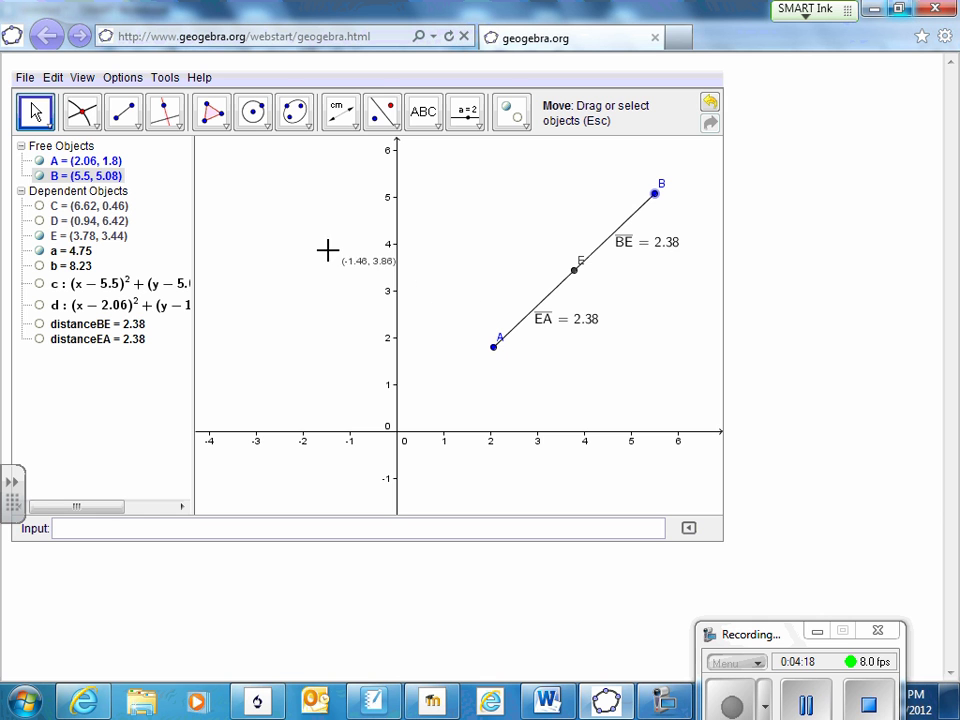
# - Start Save As and navigate to the student folder in the teacher's folder on SJH Shared (Z:)
pyautogui.click(25, 78)
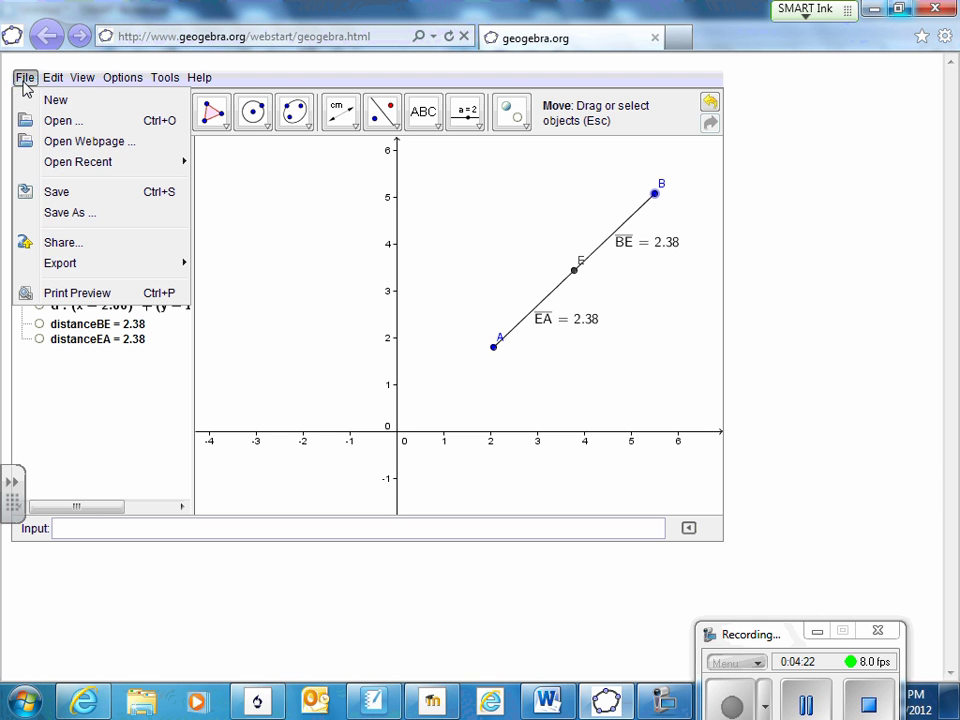
pyautogui.click(66, 213)
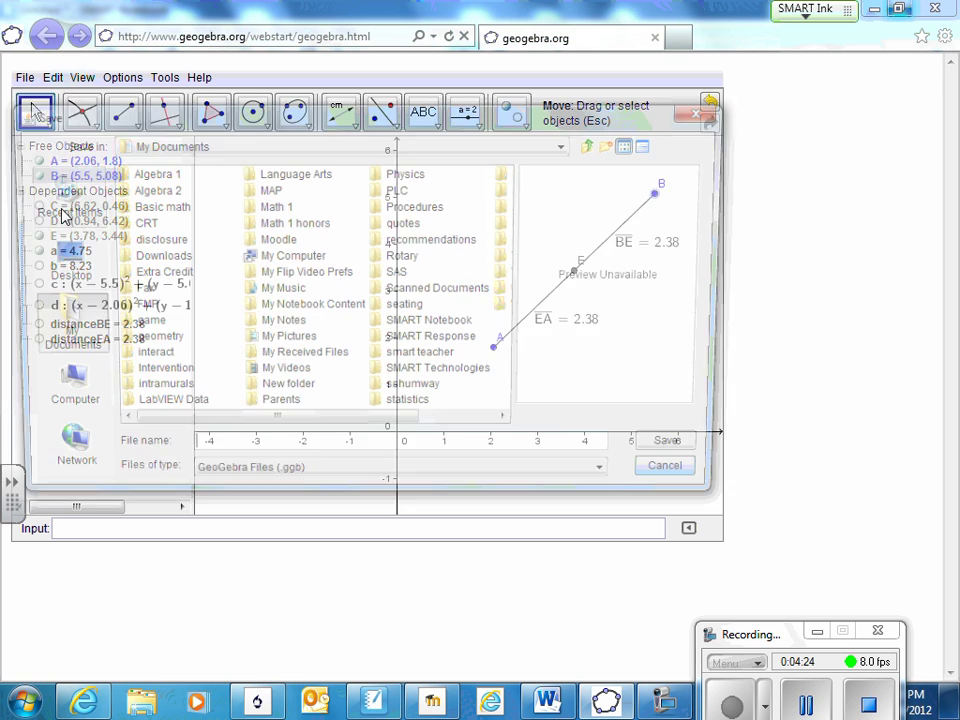
pyautogui.click(66, 398)
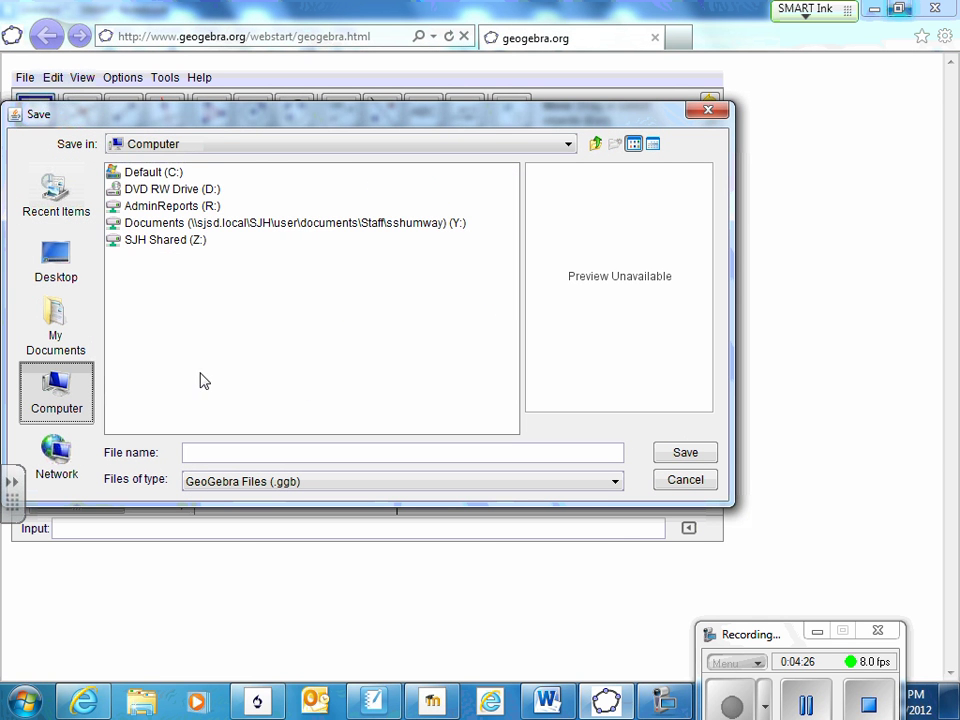
pyautogui.doubleClick(176, 242)
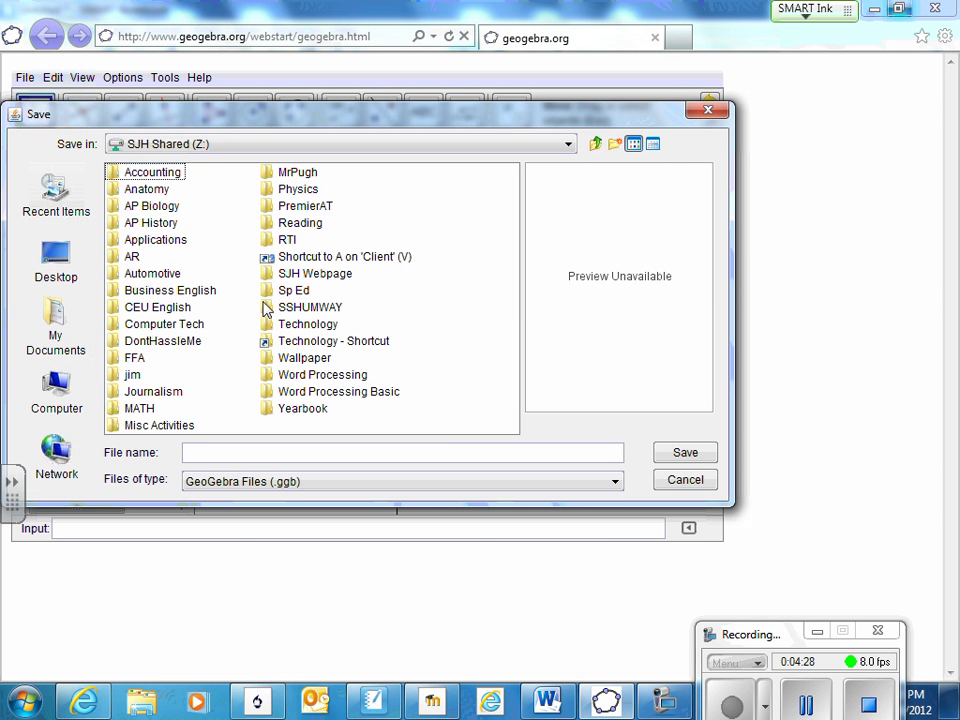
pyautogui.doubleClick(304, 307)
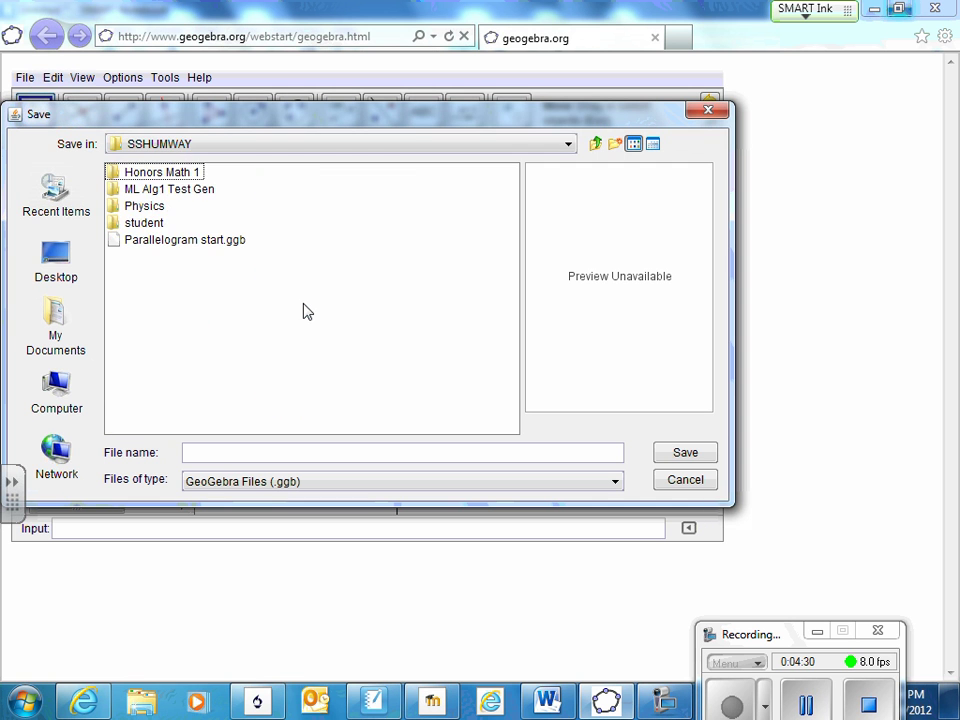
pyautogui.doubleClick(155, 222)
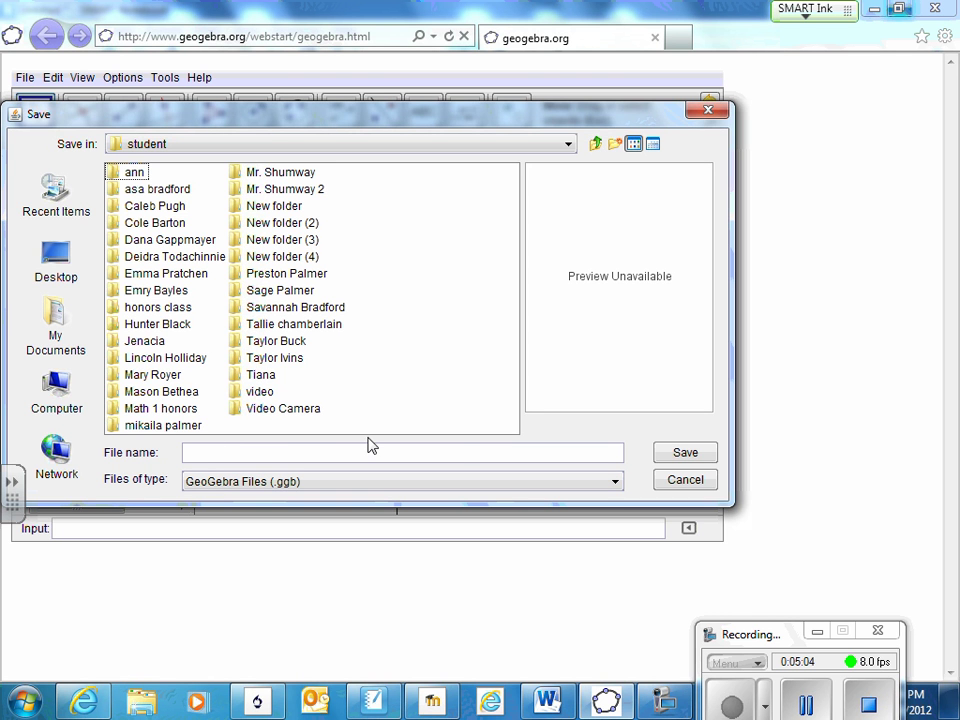
# - Cancel saving and move B to (2.04, 5.18), giving BE = EA = 1.69
pyautogui.click(685, 481)
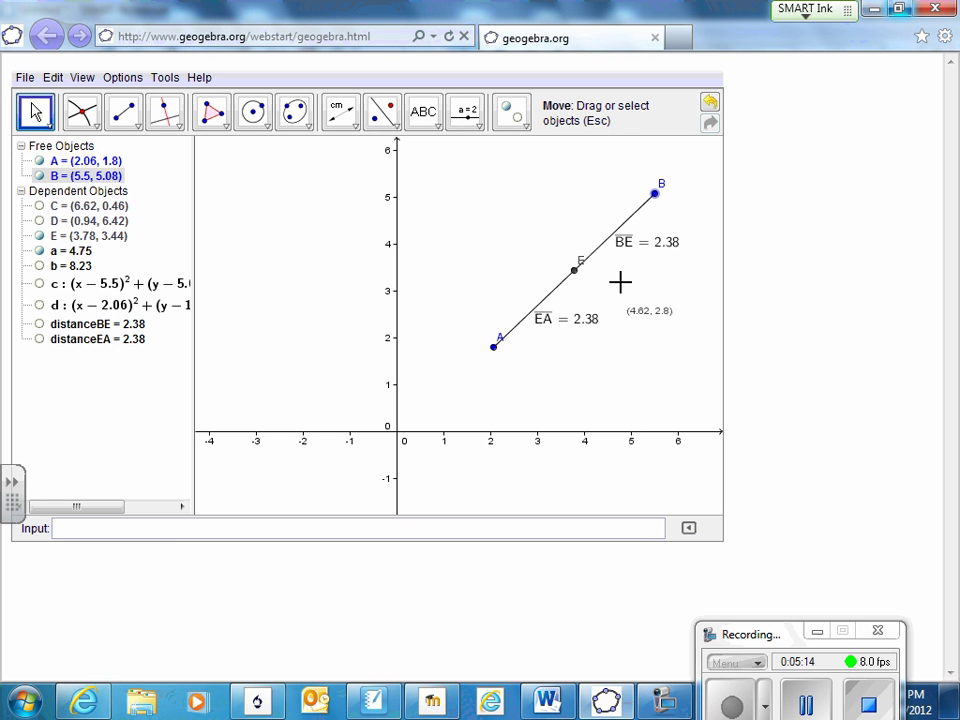
pyautogui.moveTo(655, 196); pyautogui.dragTo(491, 187)
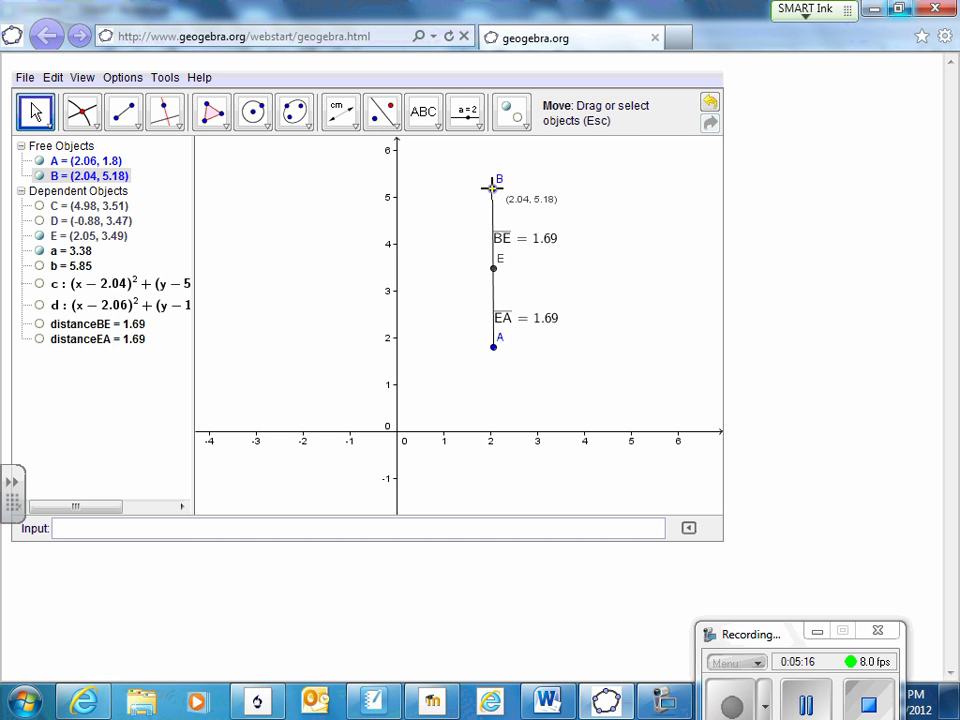